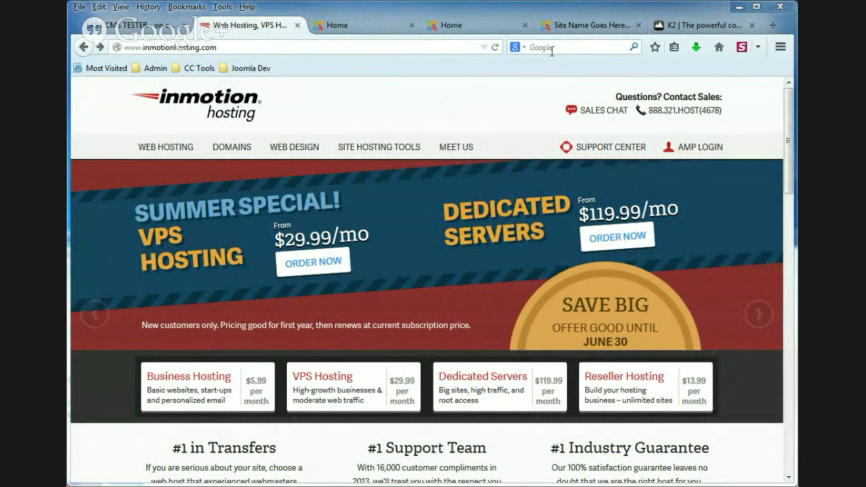
Cancel out of K2 Parameters without saving and go to the K2 Items list showing Item 1.
click(578, 25)
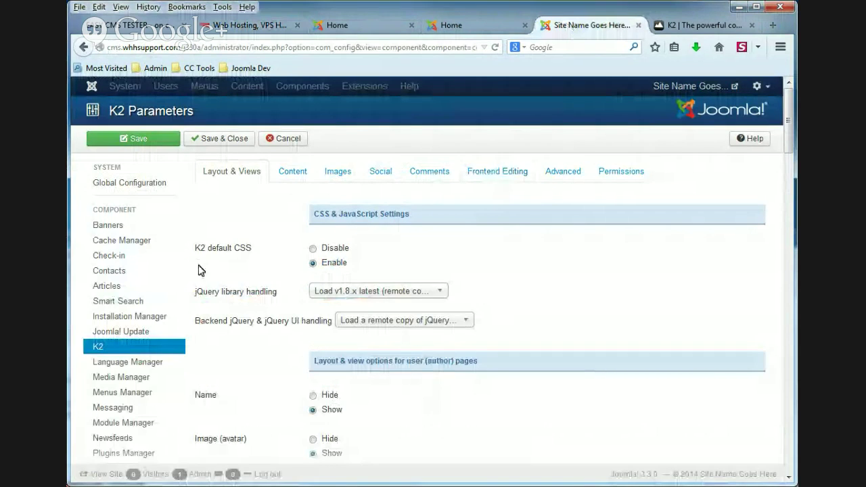
mouse_move(213, 254)
click(291, 140)
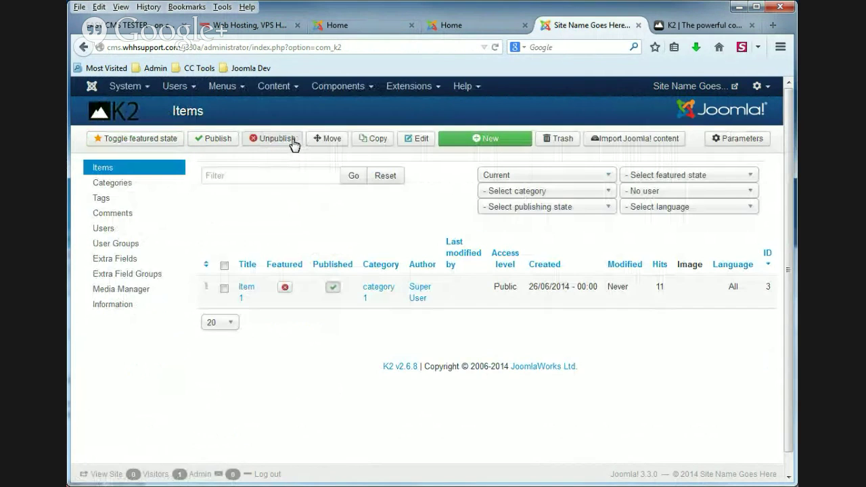
click(342, 88)
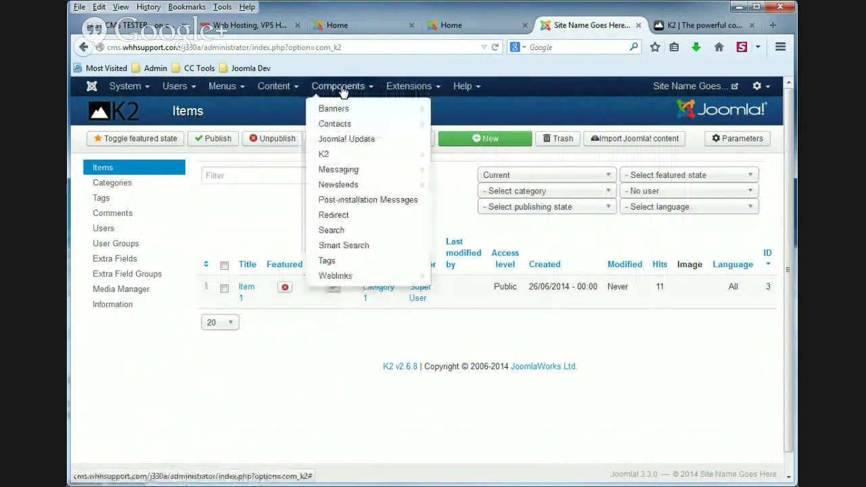
click(335, 157)
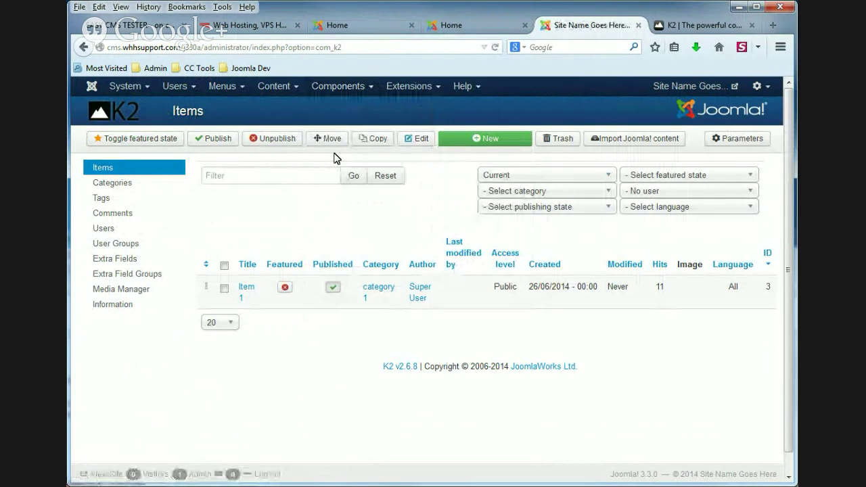
Reopen K2 Parameters from the Items toolbar and check that K2 default CSS is Enable.
click(740, 145)
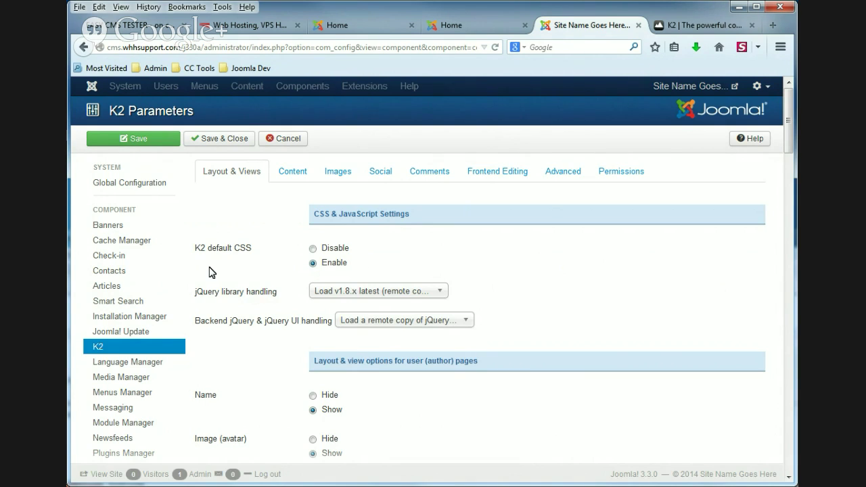
Open the 'My first item' page for Item 1 from the front-end Main Menu.
click(346, 28)
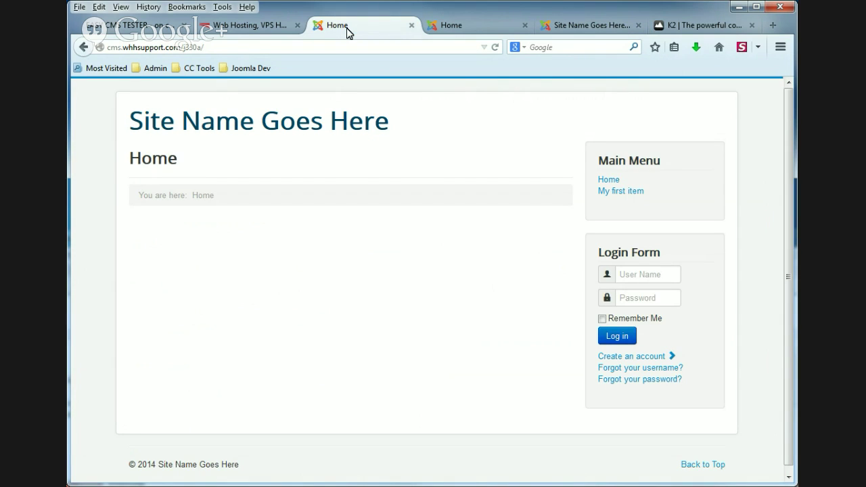
click(632, 194)
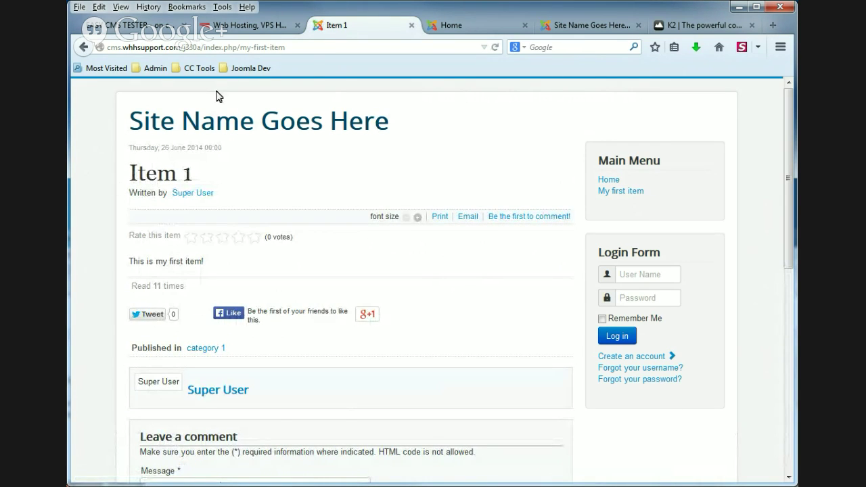
Show the Item 1 page source by prefixing its URL with view-source:.
click(312, 47)
key(Home)
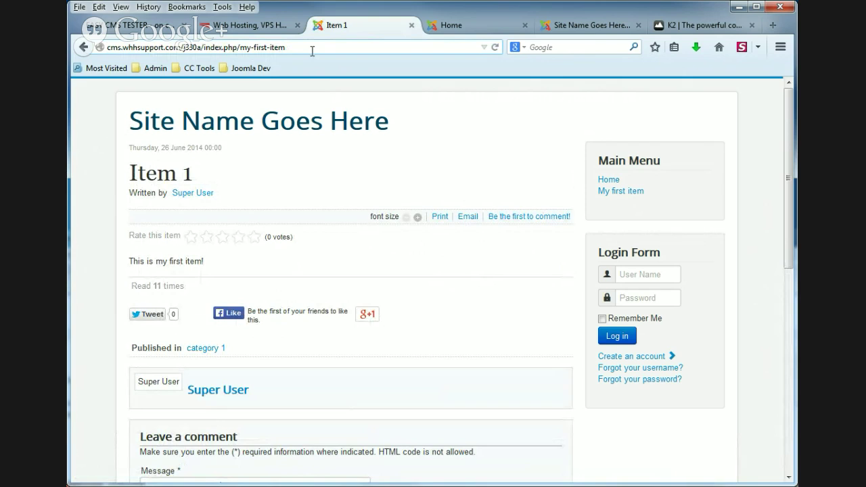
text(view-sour)
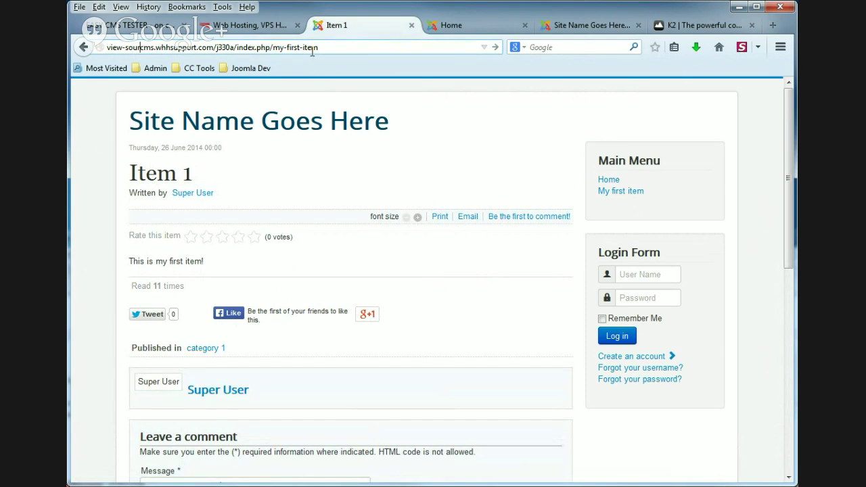
text(ce:)
key(Return)
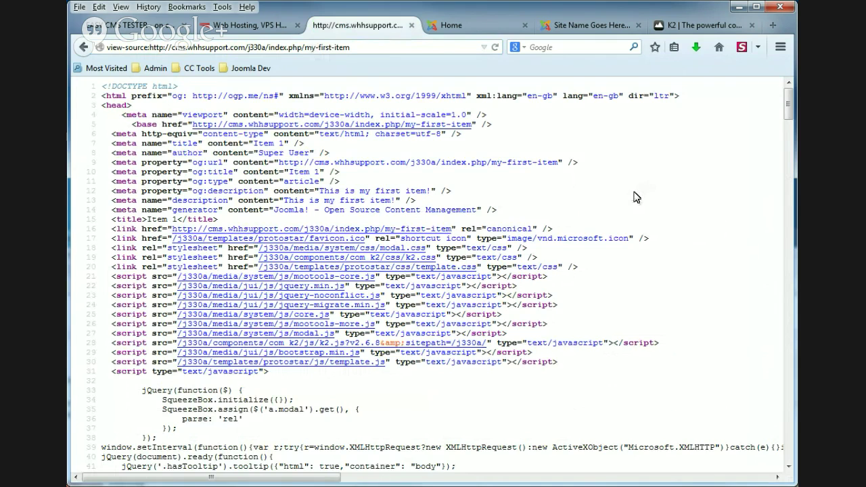
Highlight every 'k2' match in the source, exposing the k2.css stylesheet link.
key(ctrl+f)
text(k2)
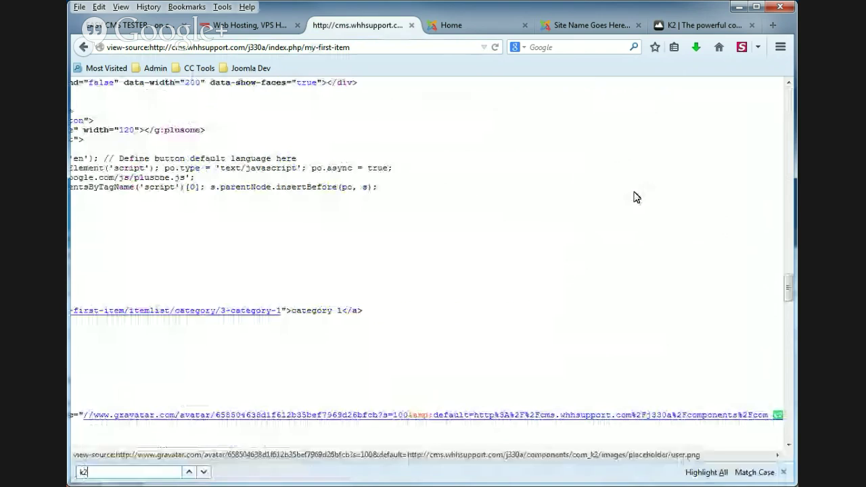
click(706, 472)
drag(377, 463, 264, 463)
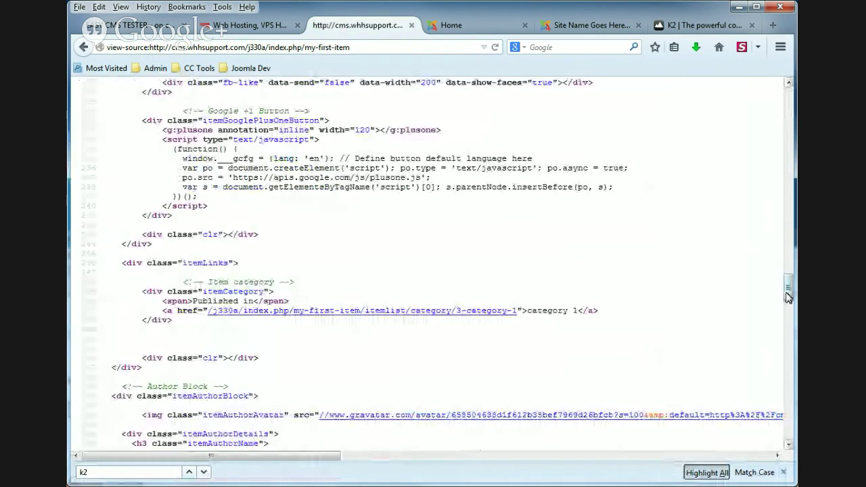
scroll(699, 157, up, 15)
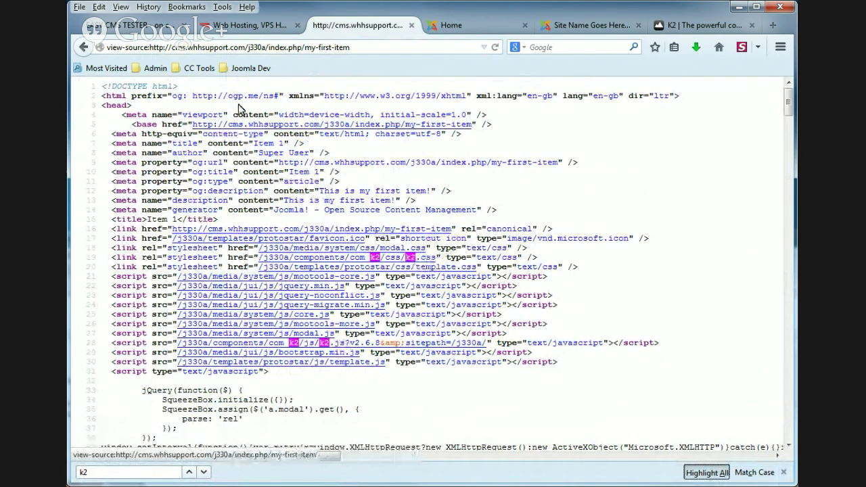
Set K2 default CSS to Disable in K2 Parameters and save the configuration.
click(166, 45)
click(149, 47)
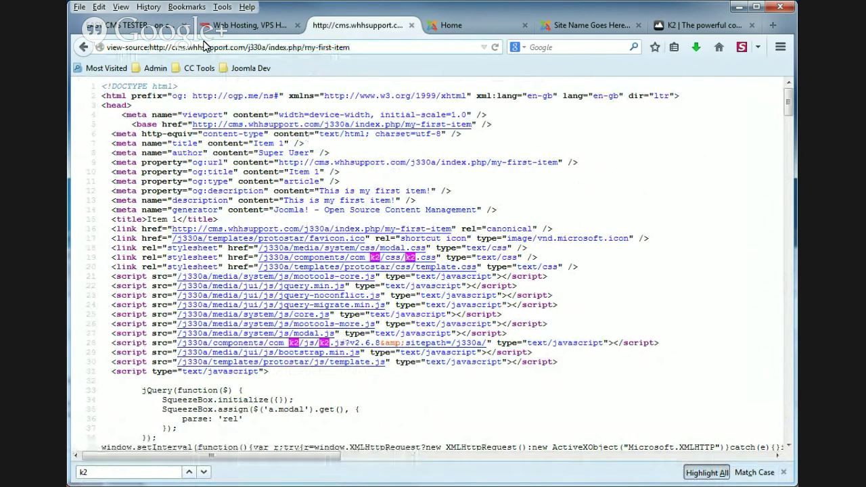
click(595, 27)
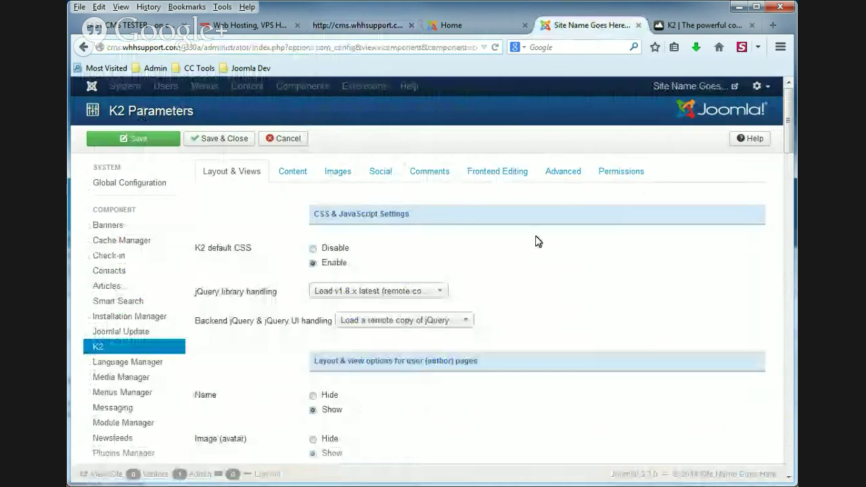
click(313, 248)
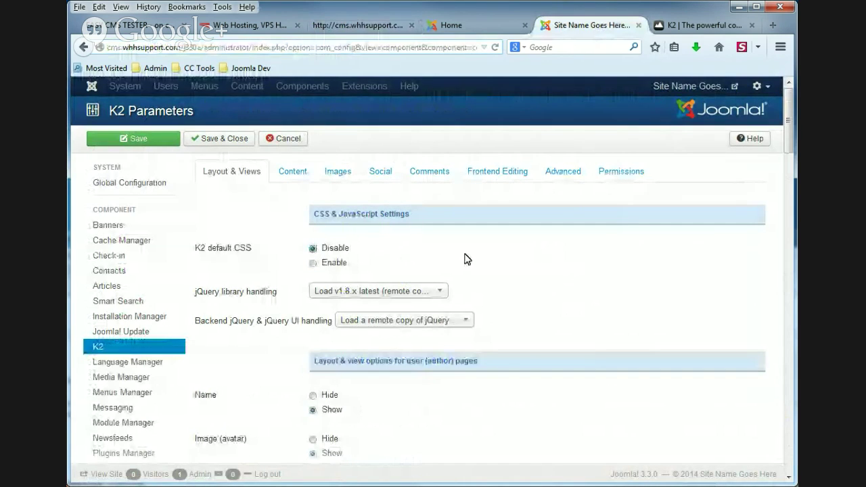
click(149, 140)
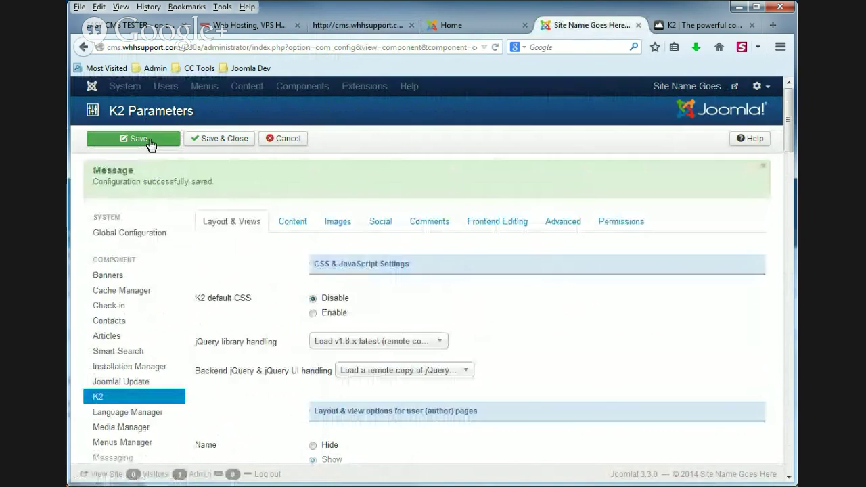
Reopen My first item and view its source via the view-source: prefix.
click(451, 25)
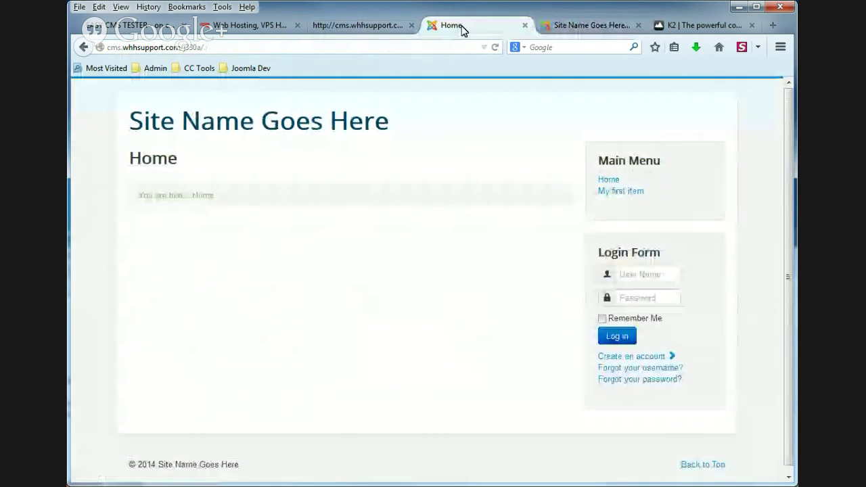
click(621, 194)
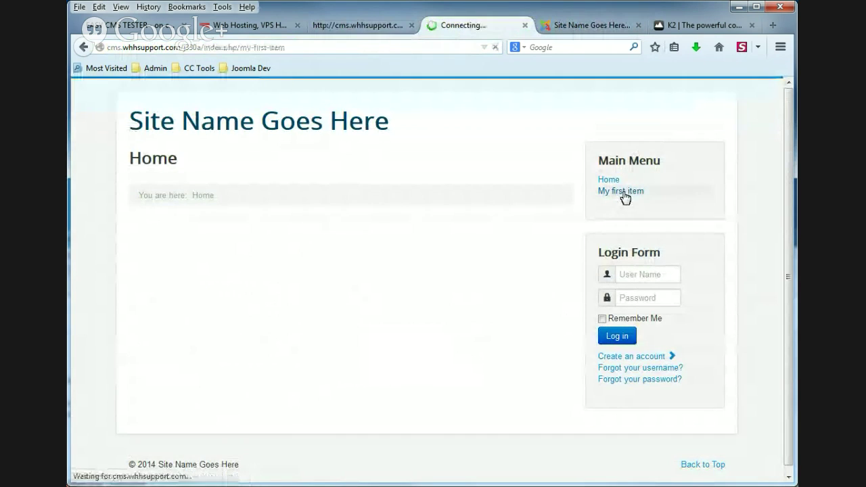
click(300, 48)
key(Home)
text(view-source:)
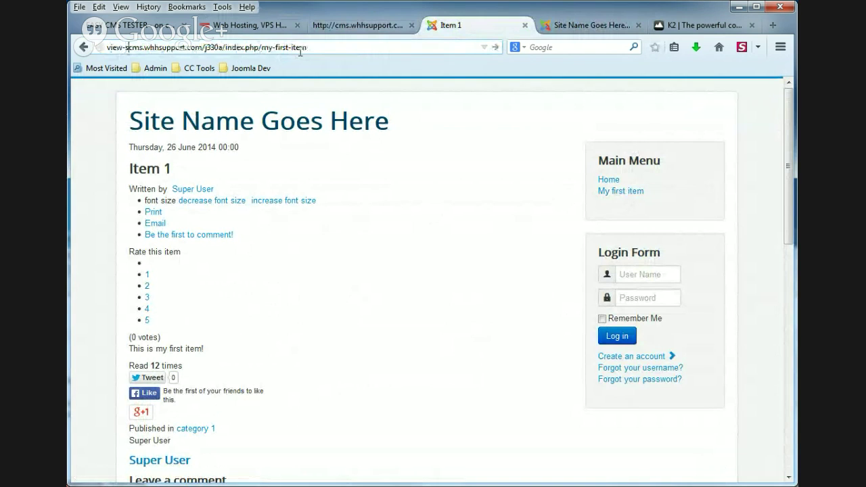
key(Return)
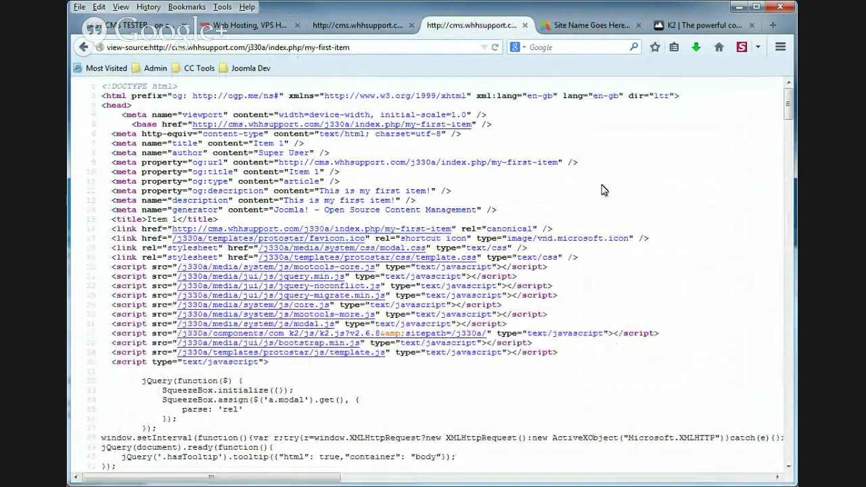
Highlight all 'k2' matches, showing only k2.js and no k2.css stylesheet.
key(ctrl+f)
text(k2)
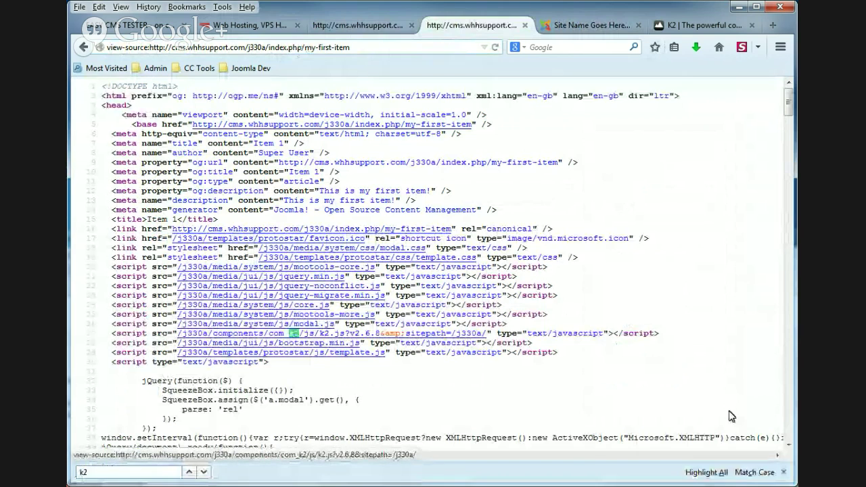
click(700, 474)
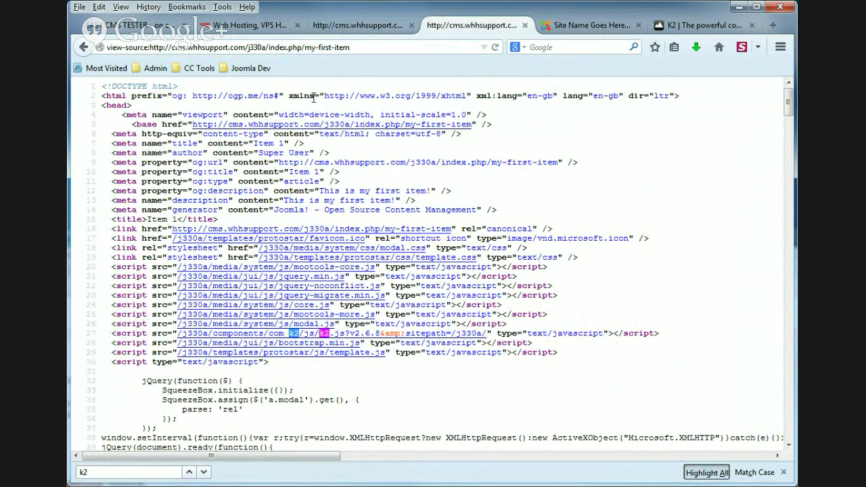
Remove the view-source: prefix in both tabs to load the rendered Item 1 page.
click(156, 47)
click(150, 47)
key(shift+Home)
key(BackSpace)
key(Return)
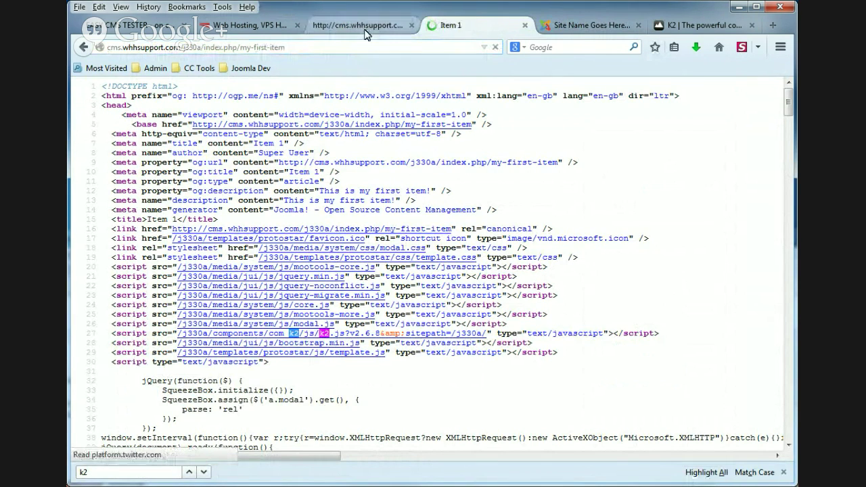
click(364, 29)
key(shift+Home)
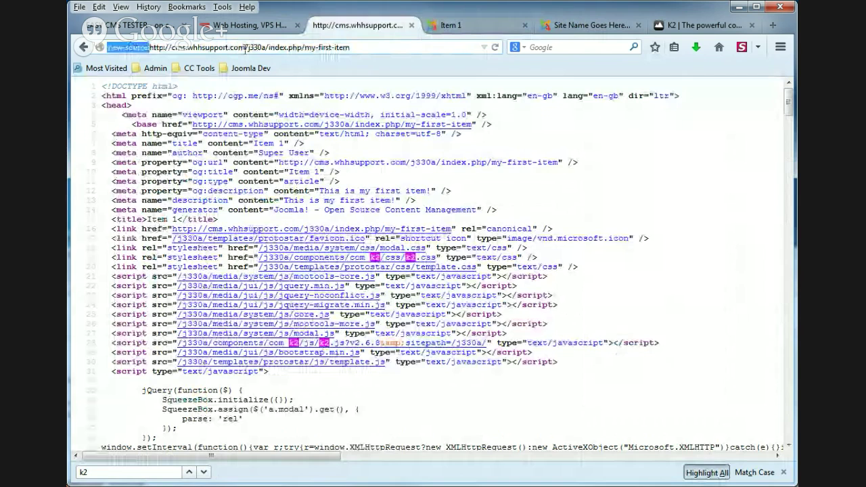
key(BackSpace)
key(Return)
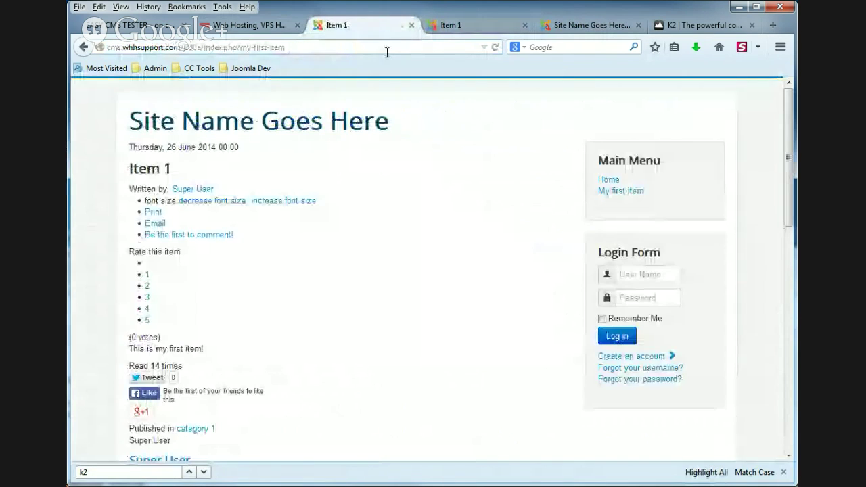
Save the K2 parameters with default CSS enabled and reload the Item 1 page.
click(588, 25)
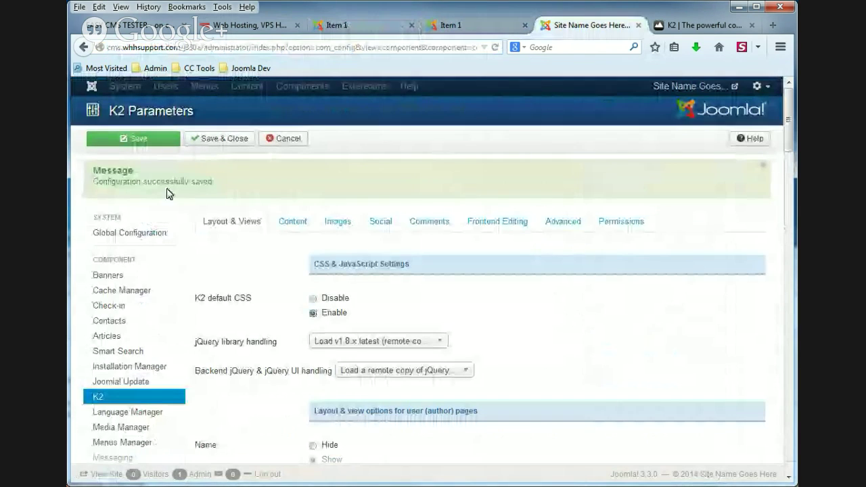
click(135, 138)
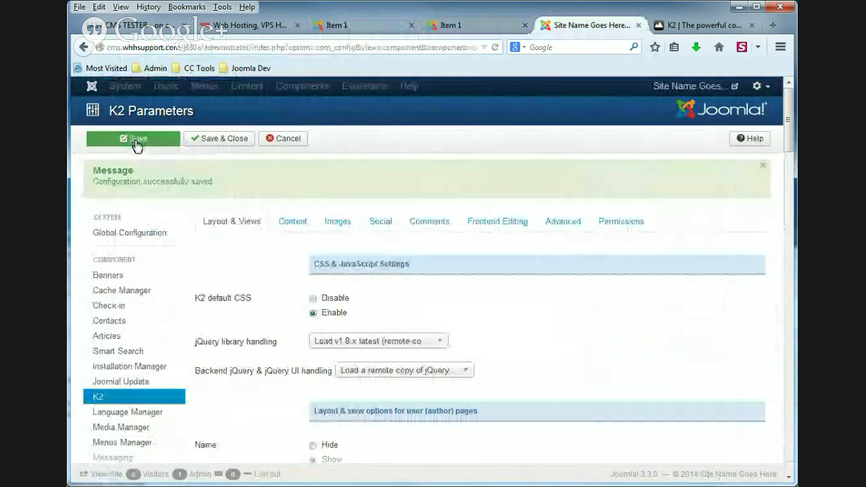
click(353, 27)
click(339, 49)
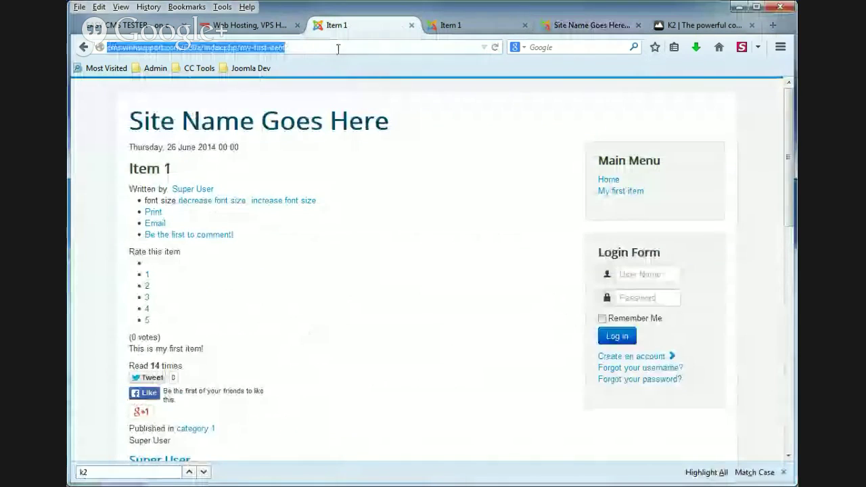
key(Return)
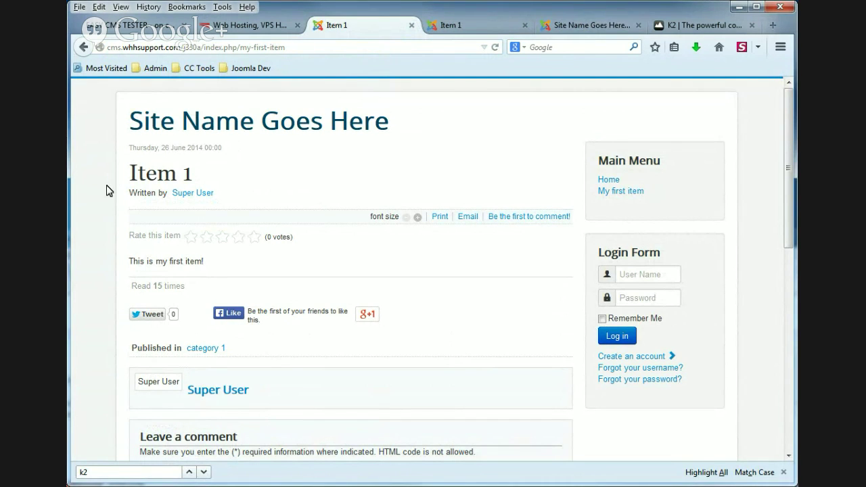
Compare the K2-styled and unstyled Item 1 pages across tabs, then return to K2 Parameters.
scroll(107, 189, down, 9)
scroll(107, 189, up, 9)
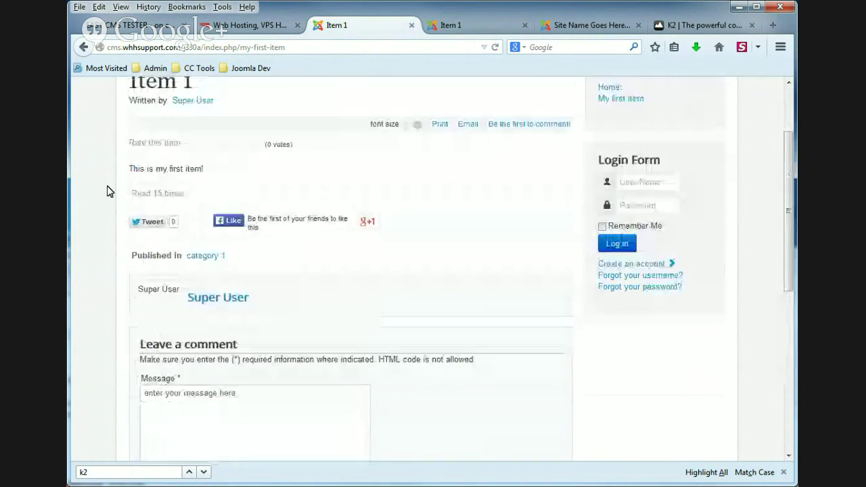
click(462, 31)
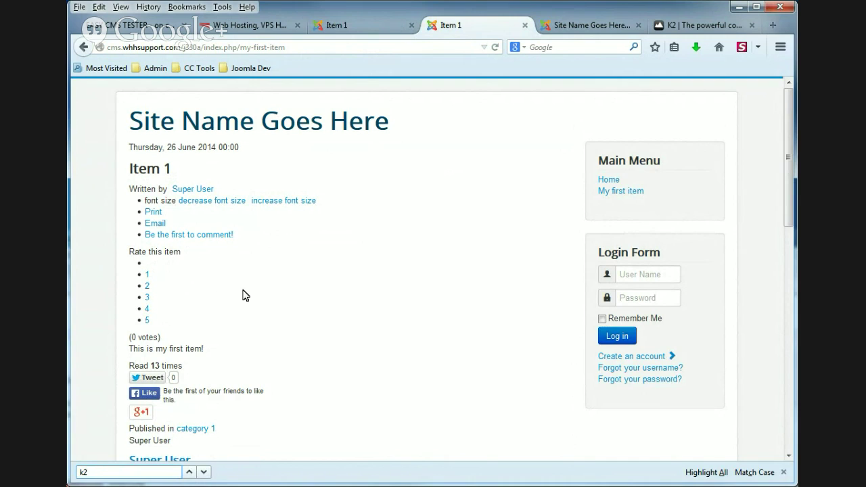
click(353, 32)
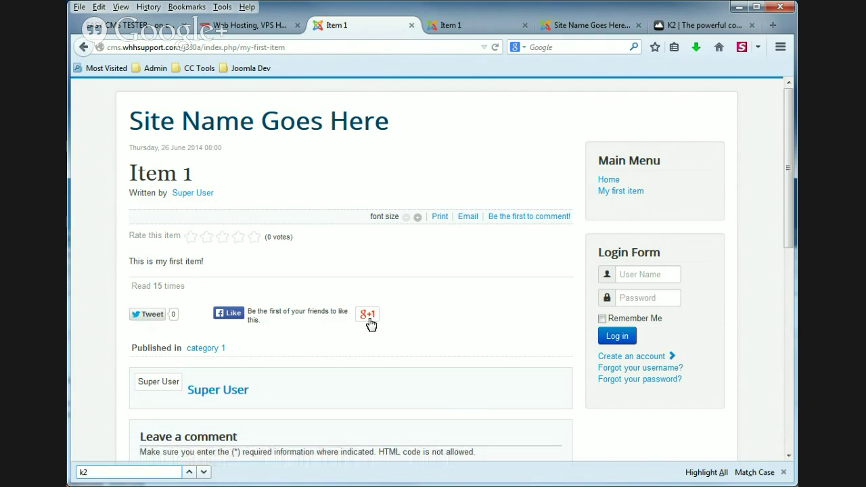
click(477, 27)
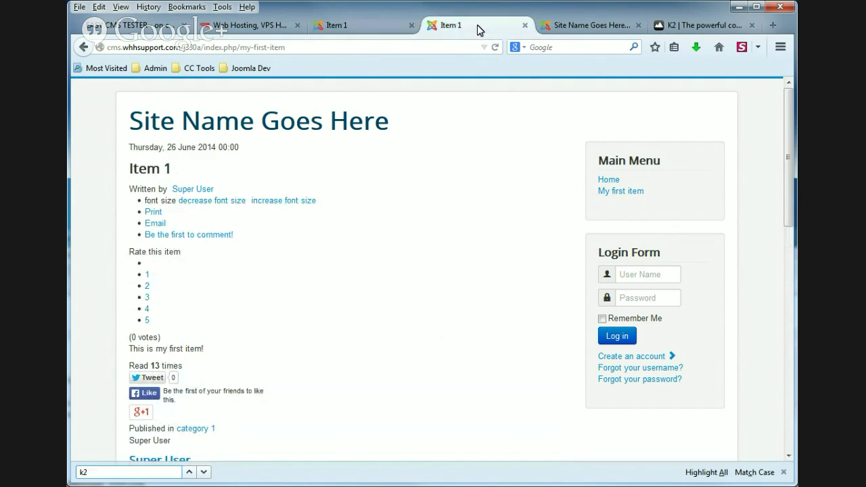
scroll(386, 255, down, 2)
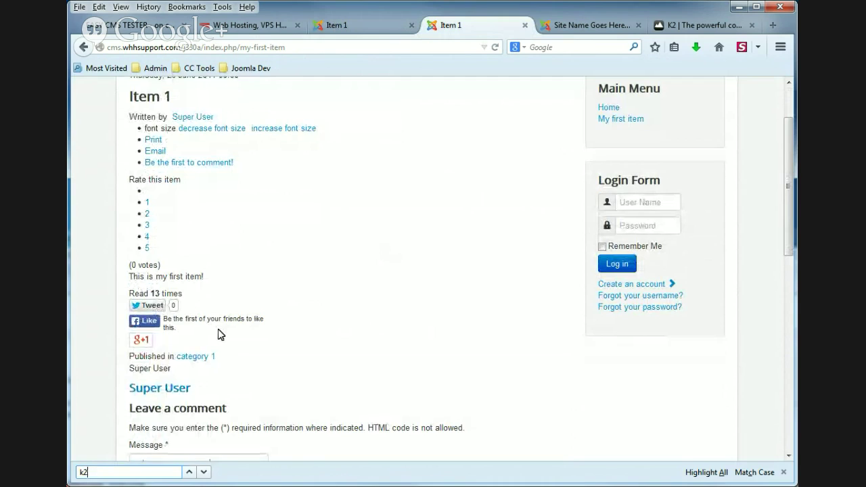
key(F5)
click(574, 27)
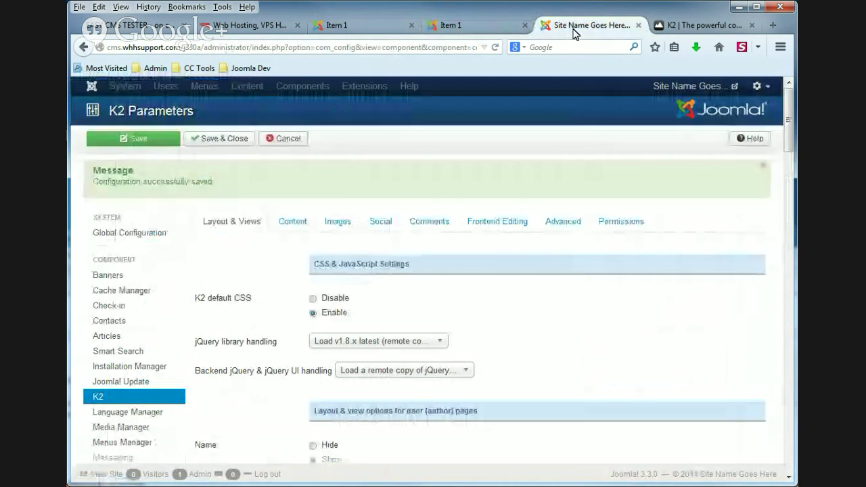
mouse_move(230, 303)
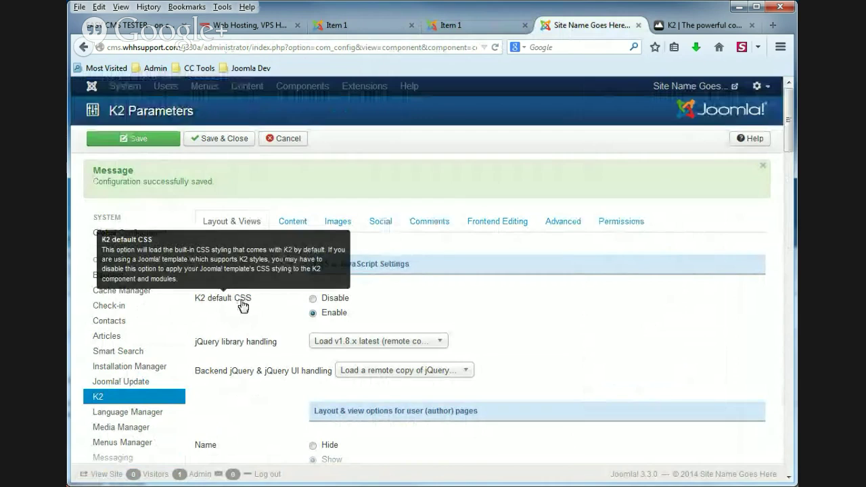